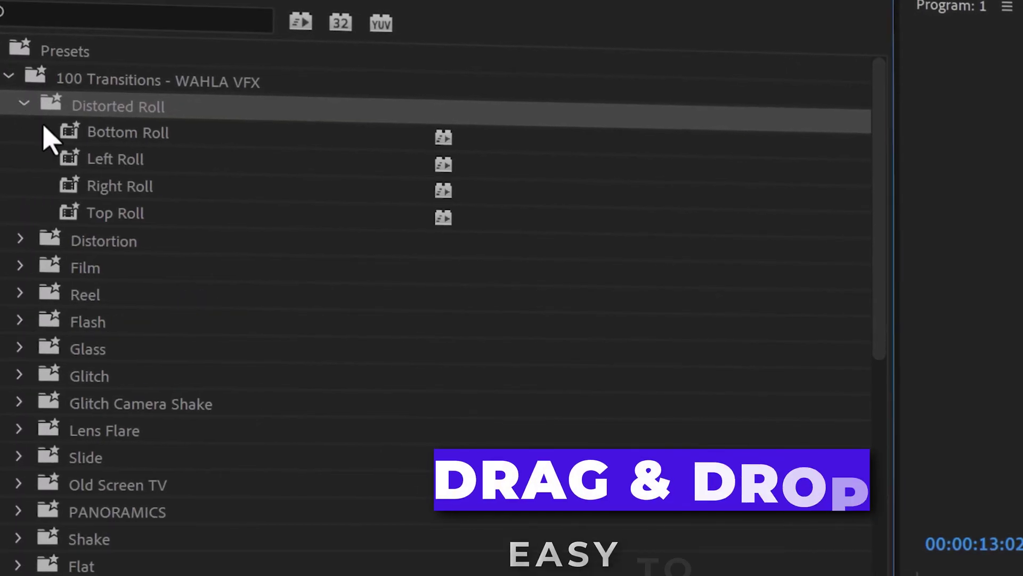
Drag the Distorted Roll preset from Effects Presets onto the timeline's adjustment layer
left_click_drag(68, 144, 505, 376)
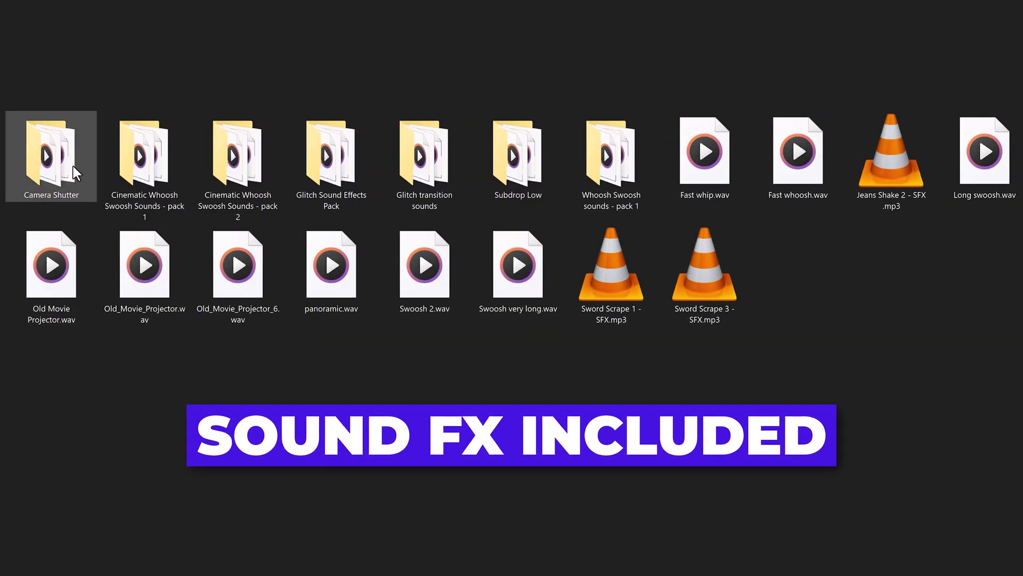
Open the Camera Shutter folder in the sound FX directory
double_click(73, 166)
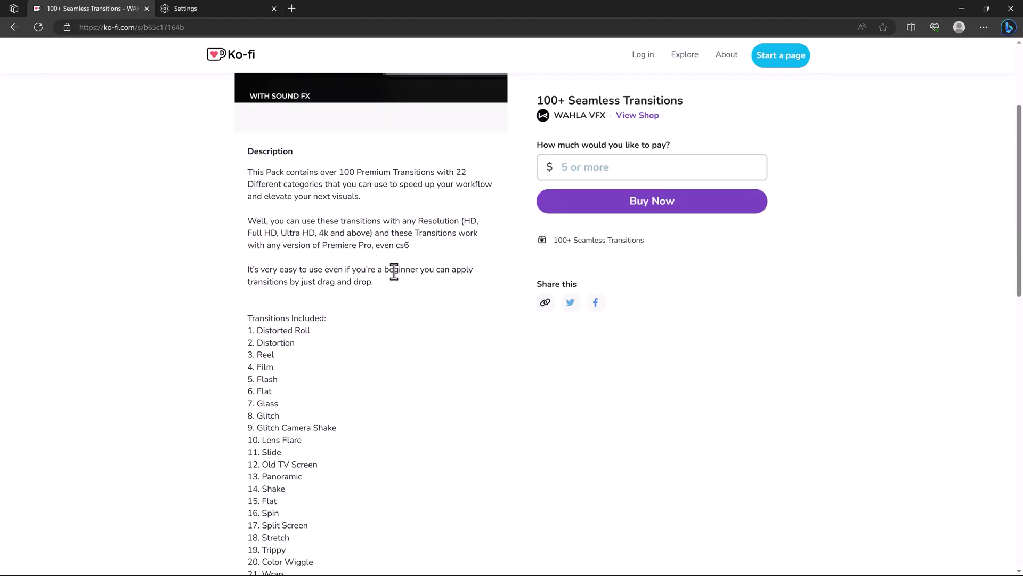
scroll(398, 272, "down", 1)
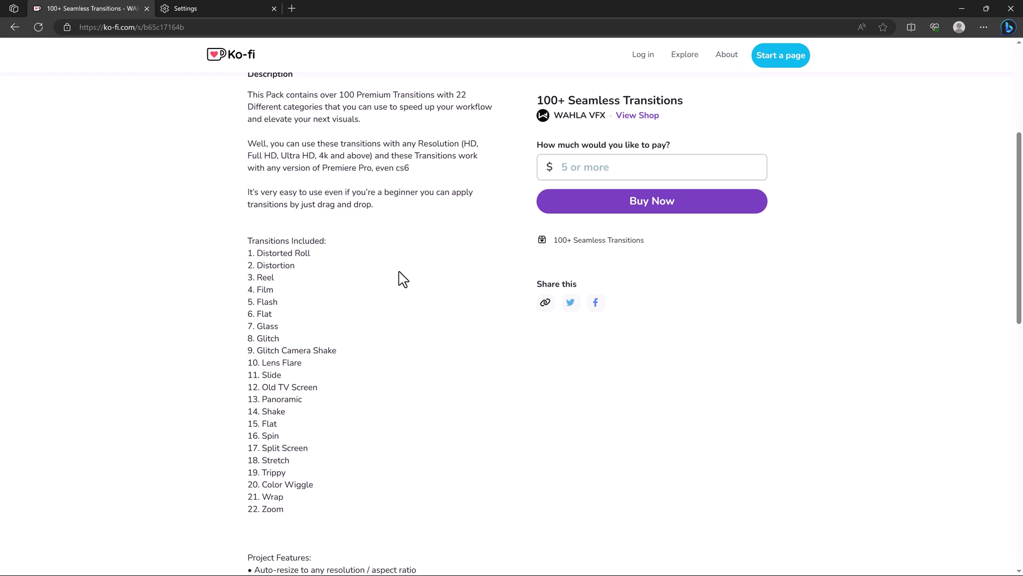
scroll(402, 274, "down", 2)
scroll(406, 269, "down", 2)
scroll(412, 260, "down", 1)
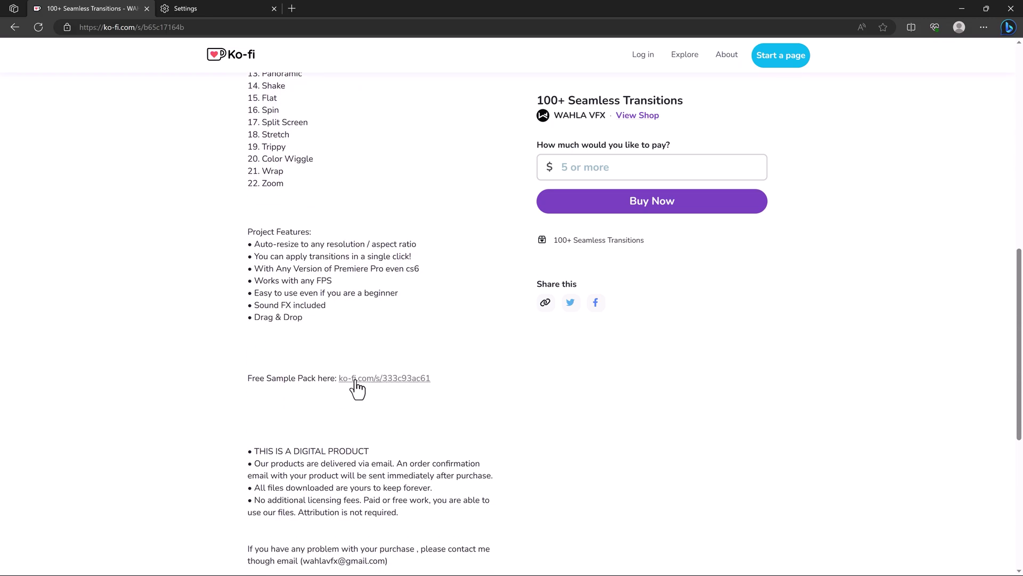
Follow the description's Free Sample Pack link (ko-fi.com/s/333c93ac61)
left_click(379, 380)
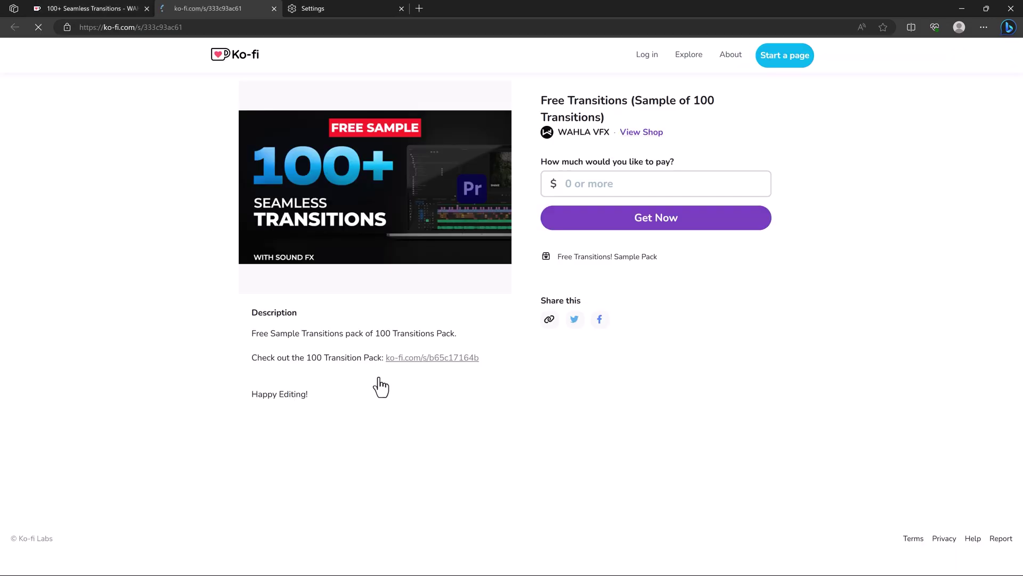